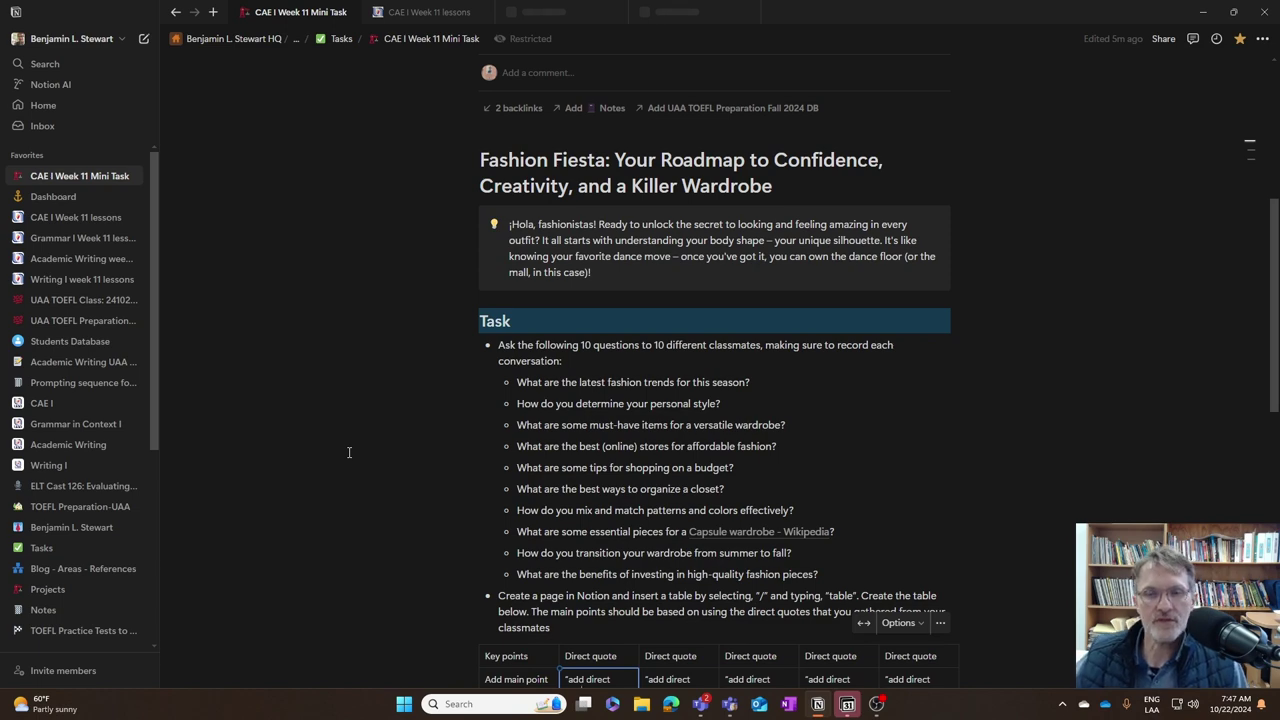
Step: Start a new empty line above the existing small table below the Assessment checklist
scroll(370, 442, "down", 3)
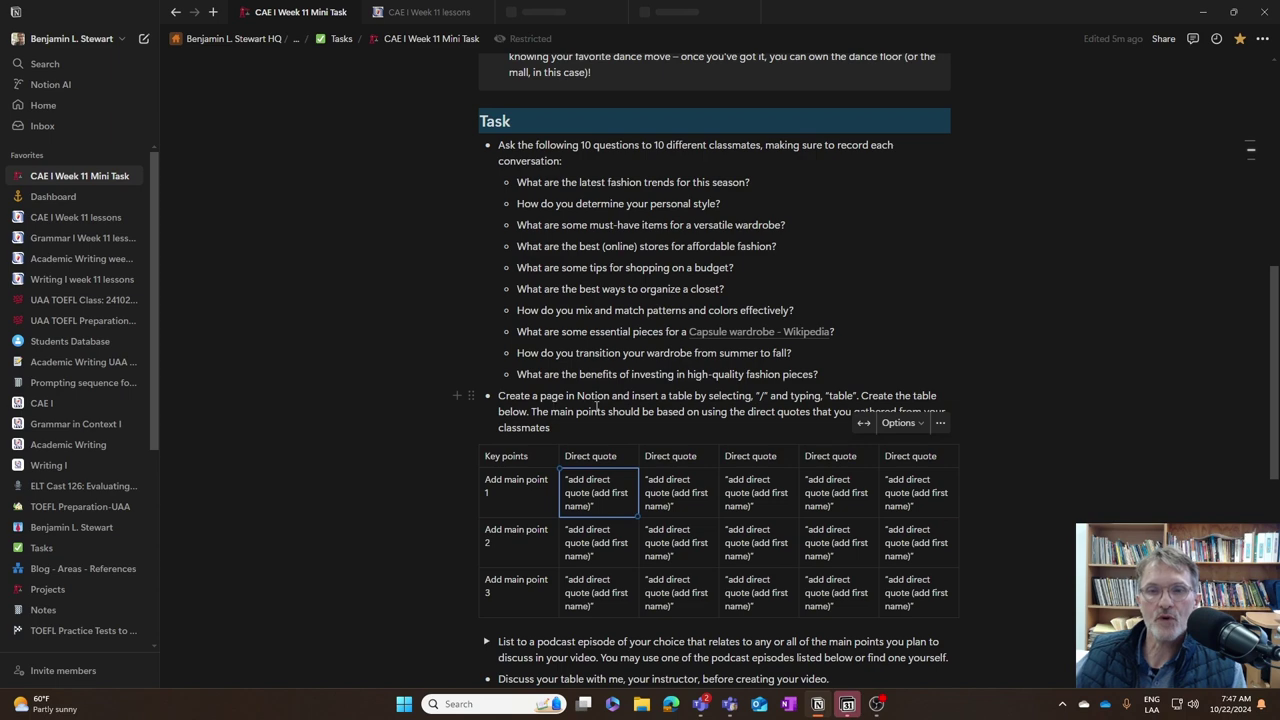
scroll(628, 405, "down", 5)
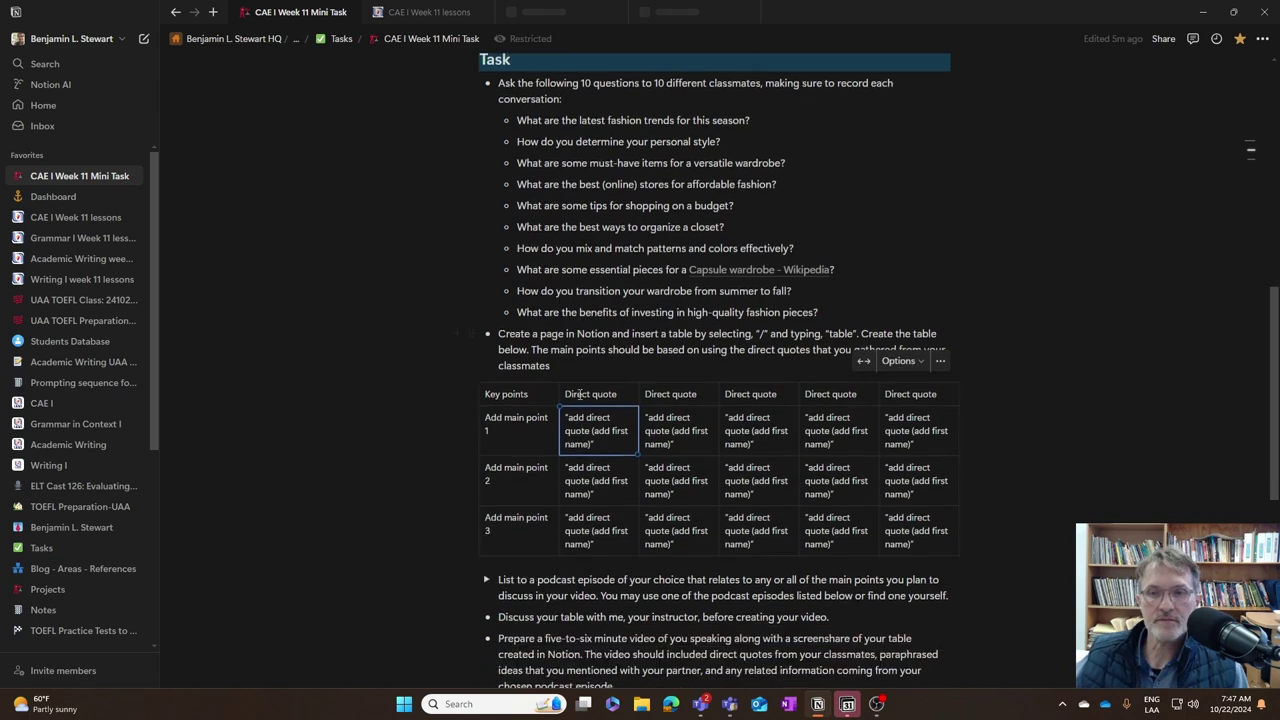
scroll(614, 483, "down", 4)
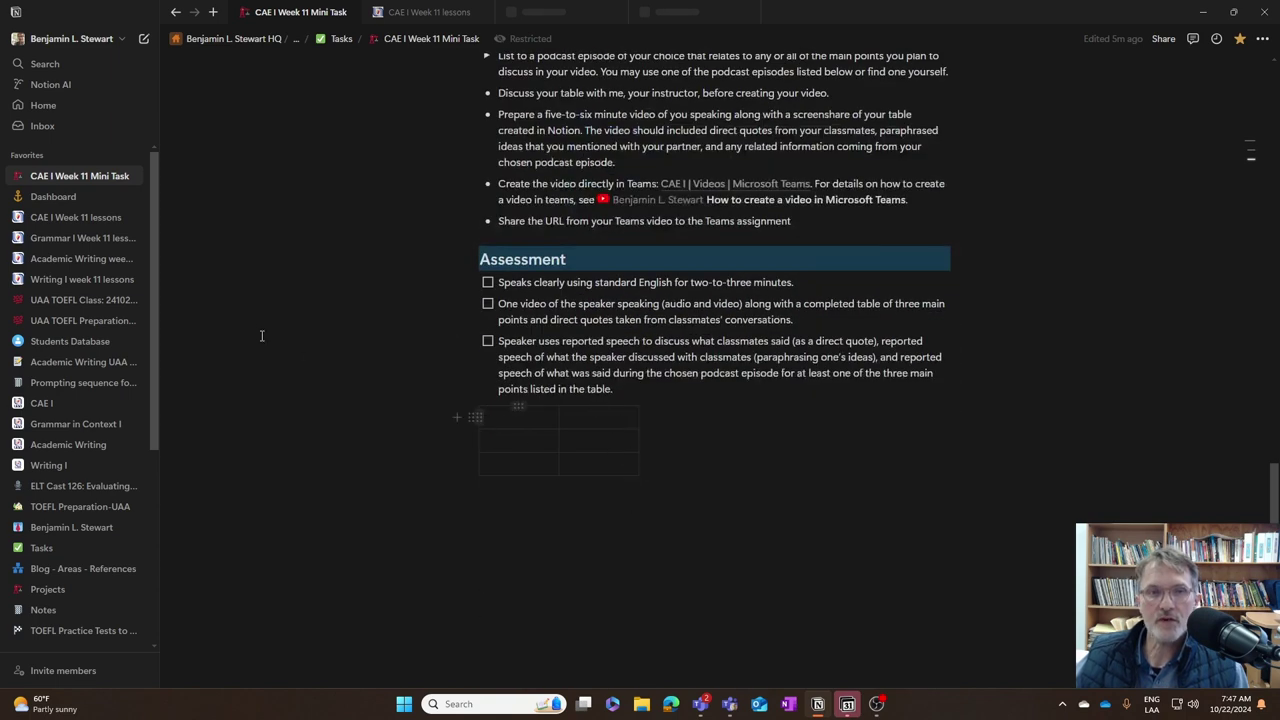
left_click(493, 420)
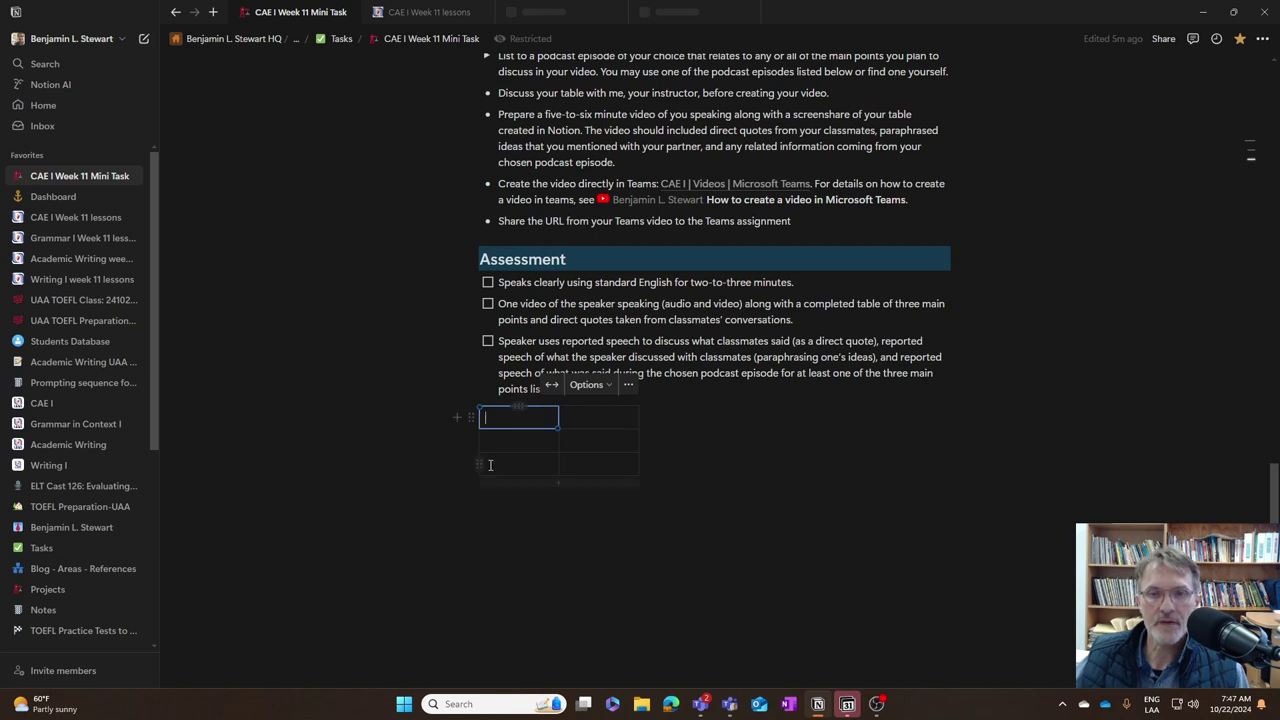
left_click(668, 397)
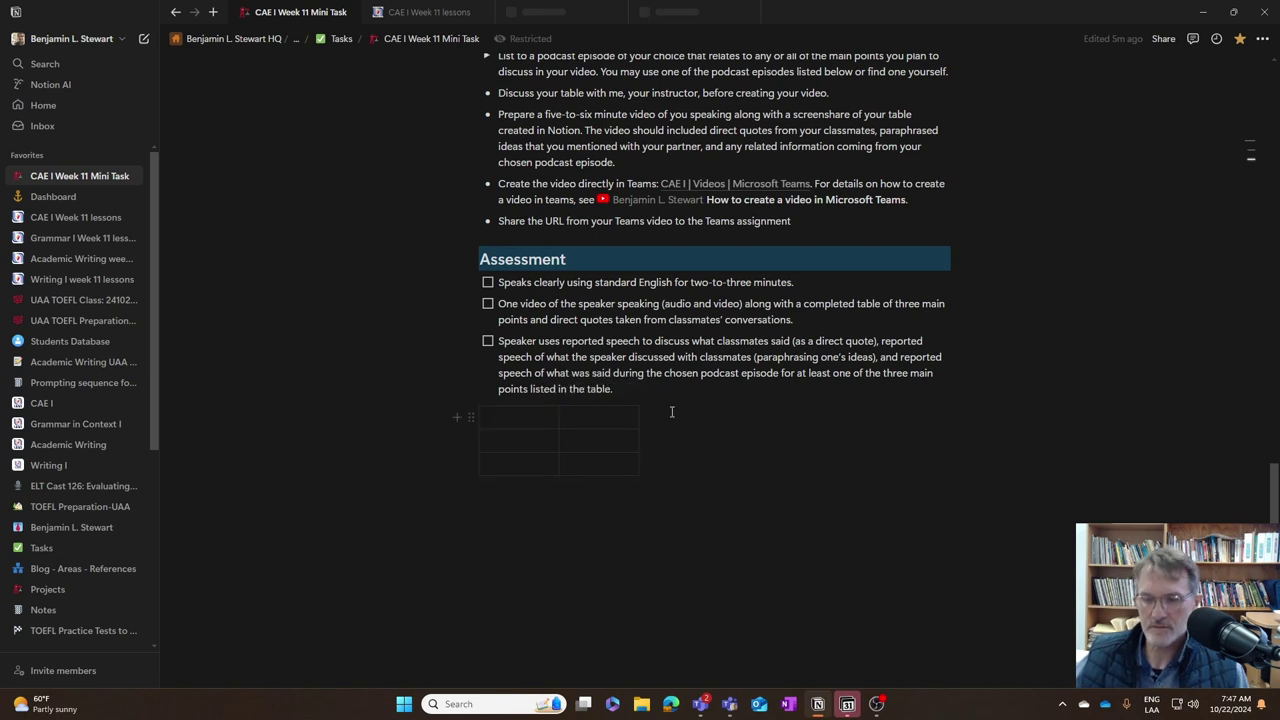
key("Return")
key("Return")
key("Return")
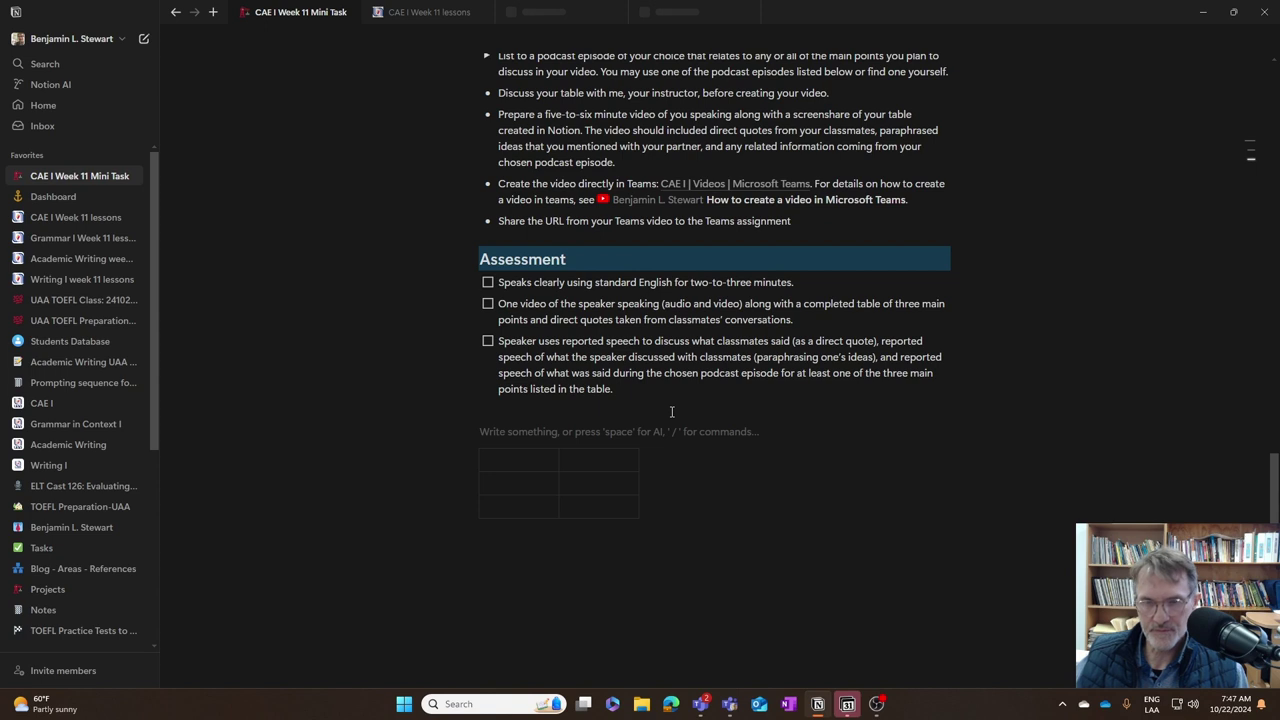
Step: Insert a /table block with four columns and four rows, leaving an empty line above it
type("/")
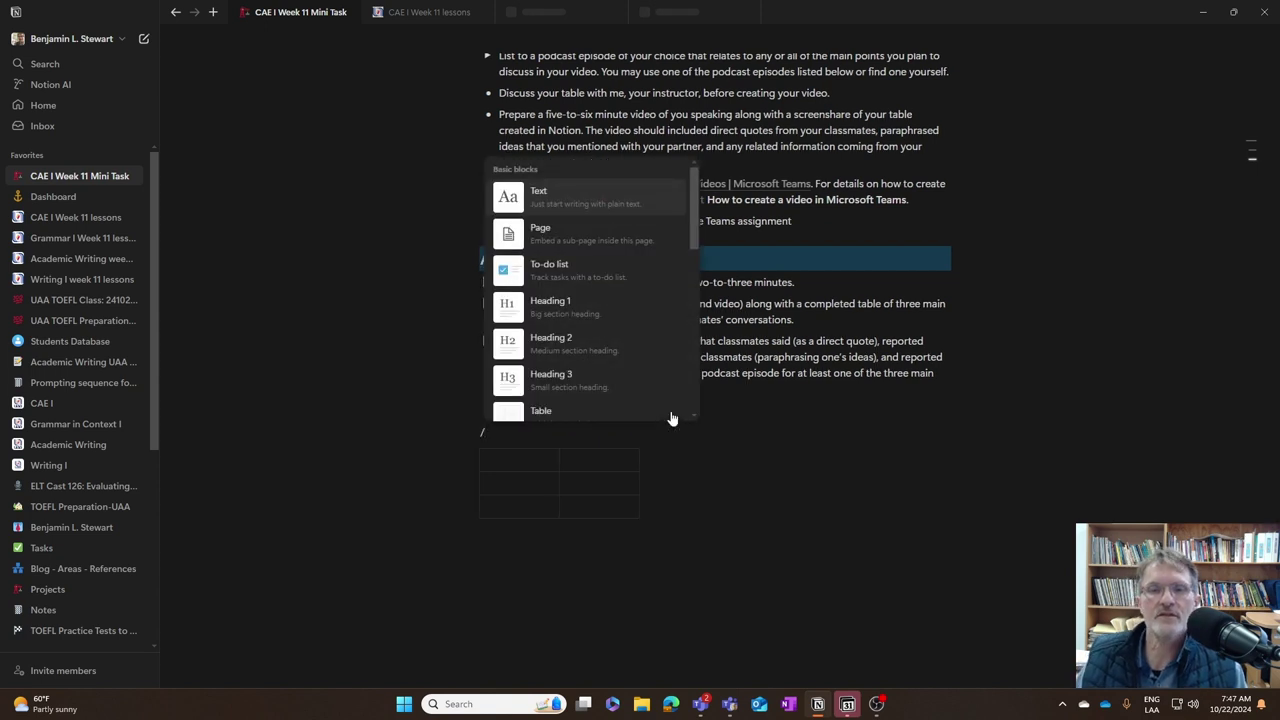
type("table")
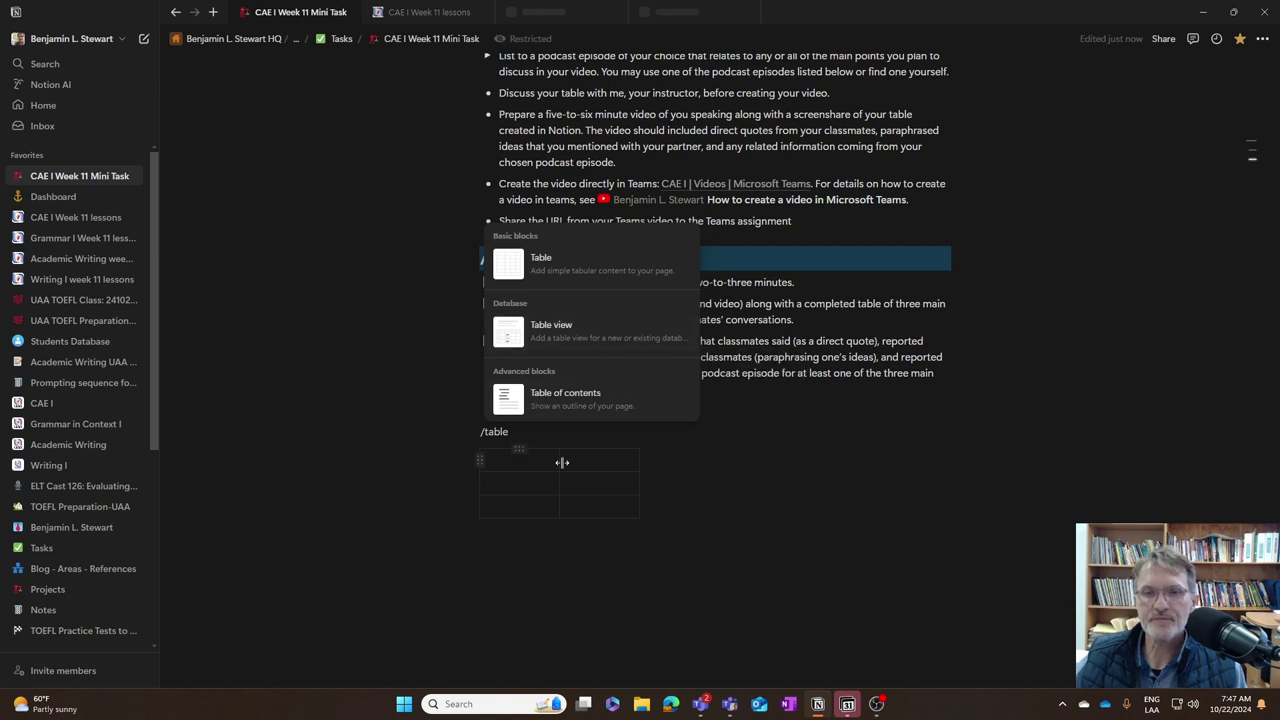
left_click(543, 262)
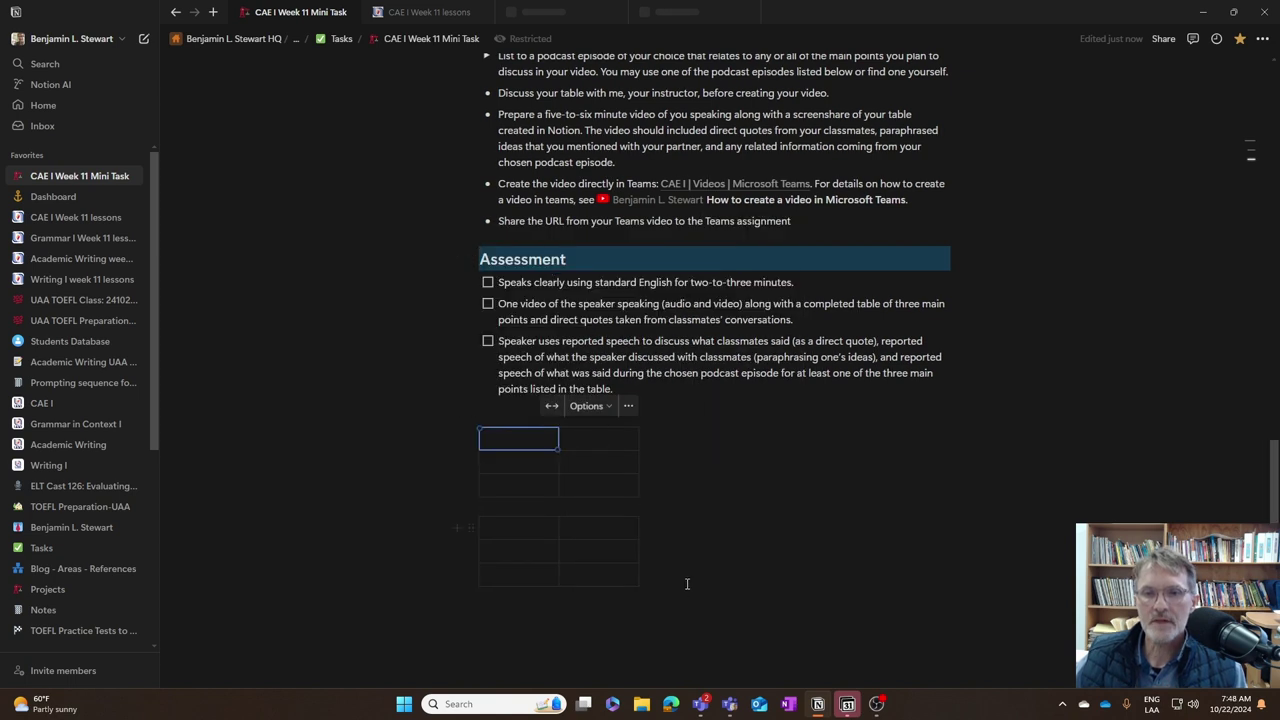
left_click_drag(648, 452, 726, 454)
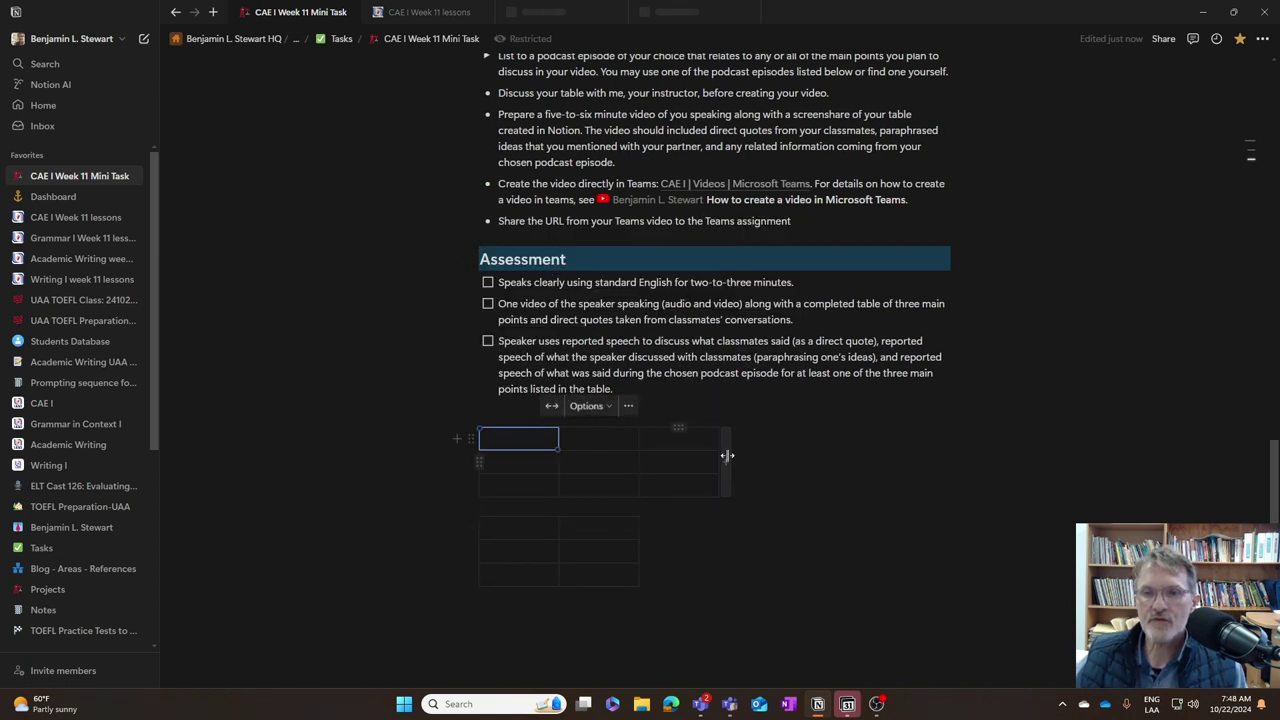
left_click(726, 454)
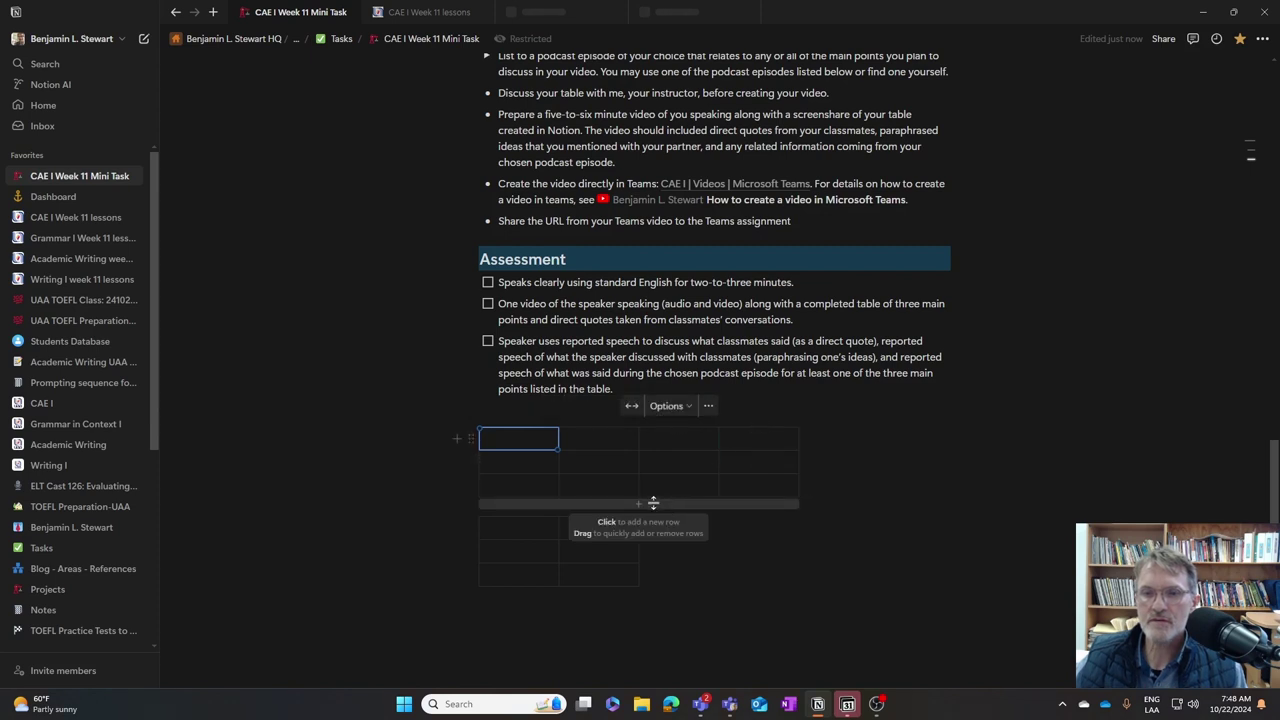
left_click(652, 504)
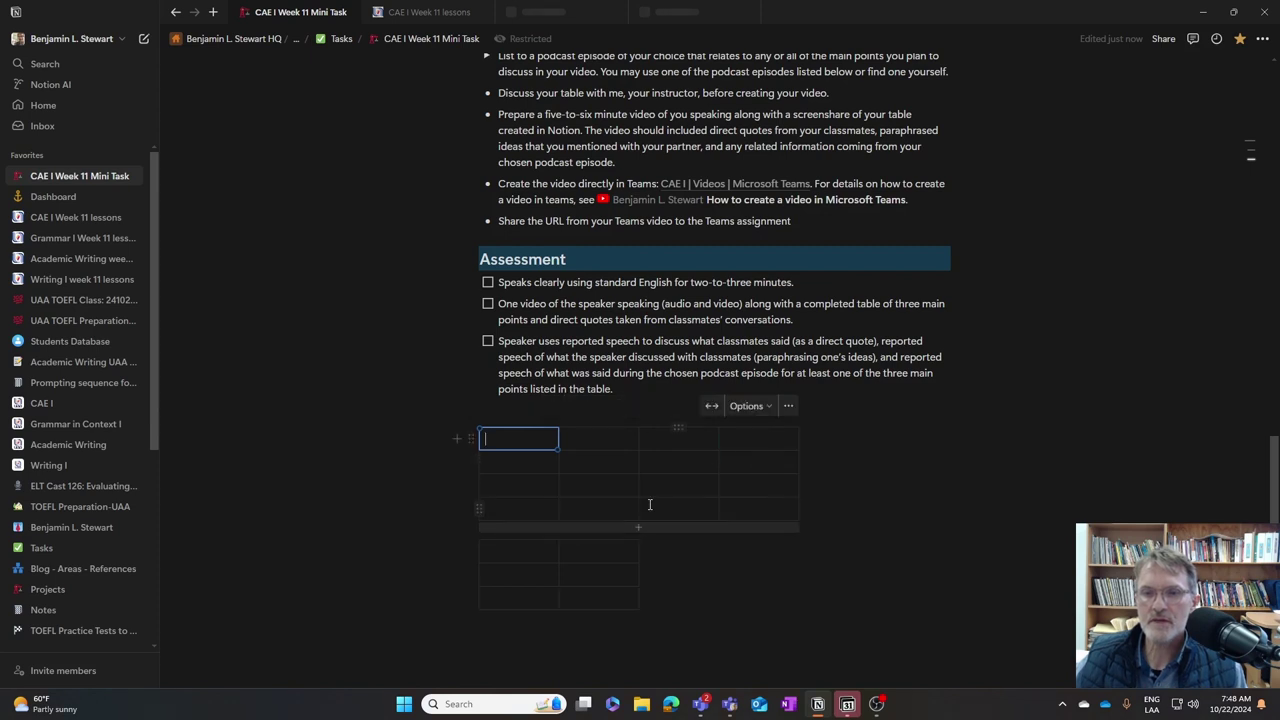
left_click(522, 408)
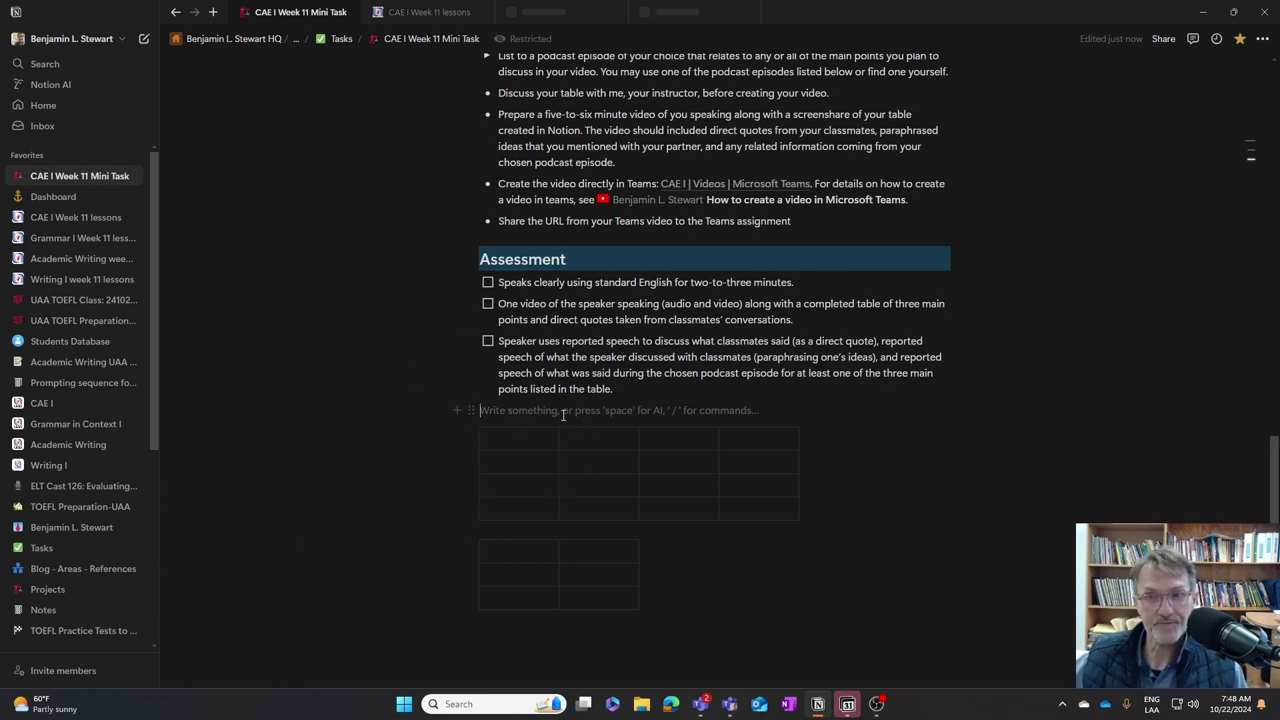
scroll(613, 365, "up", 3)
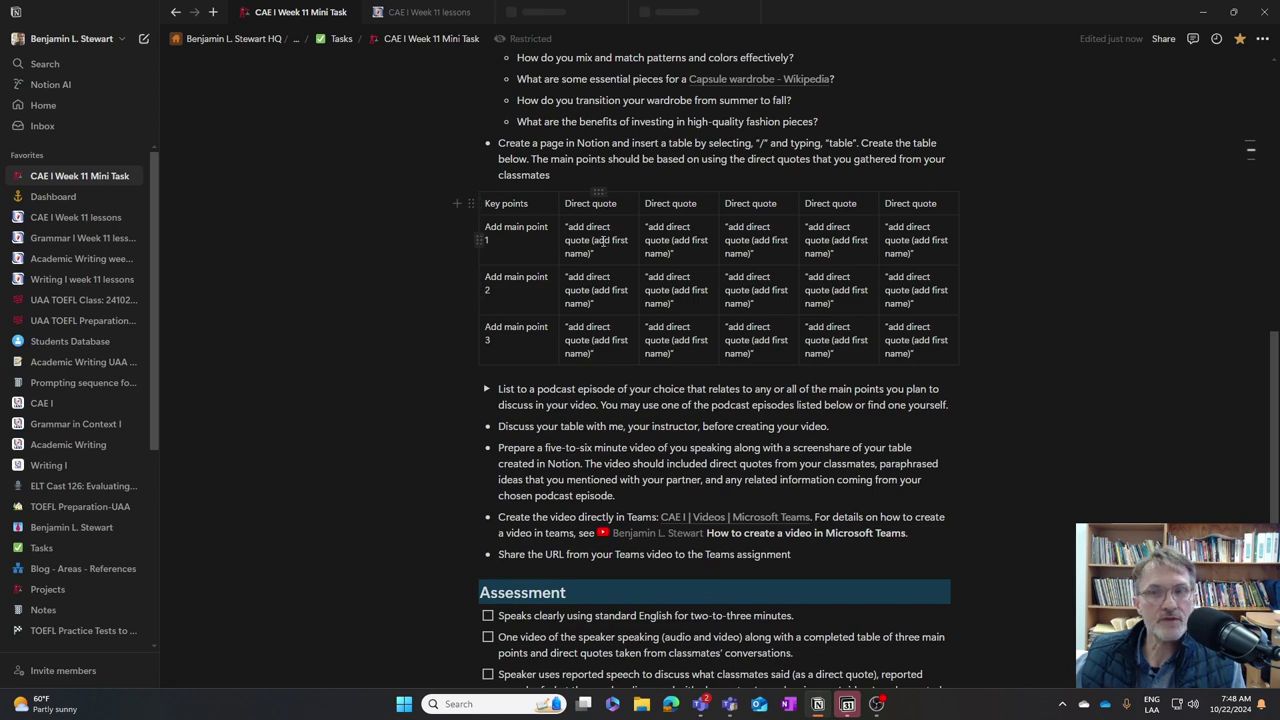
scroll(598, 240, "up", 2)
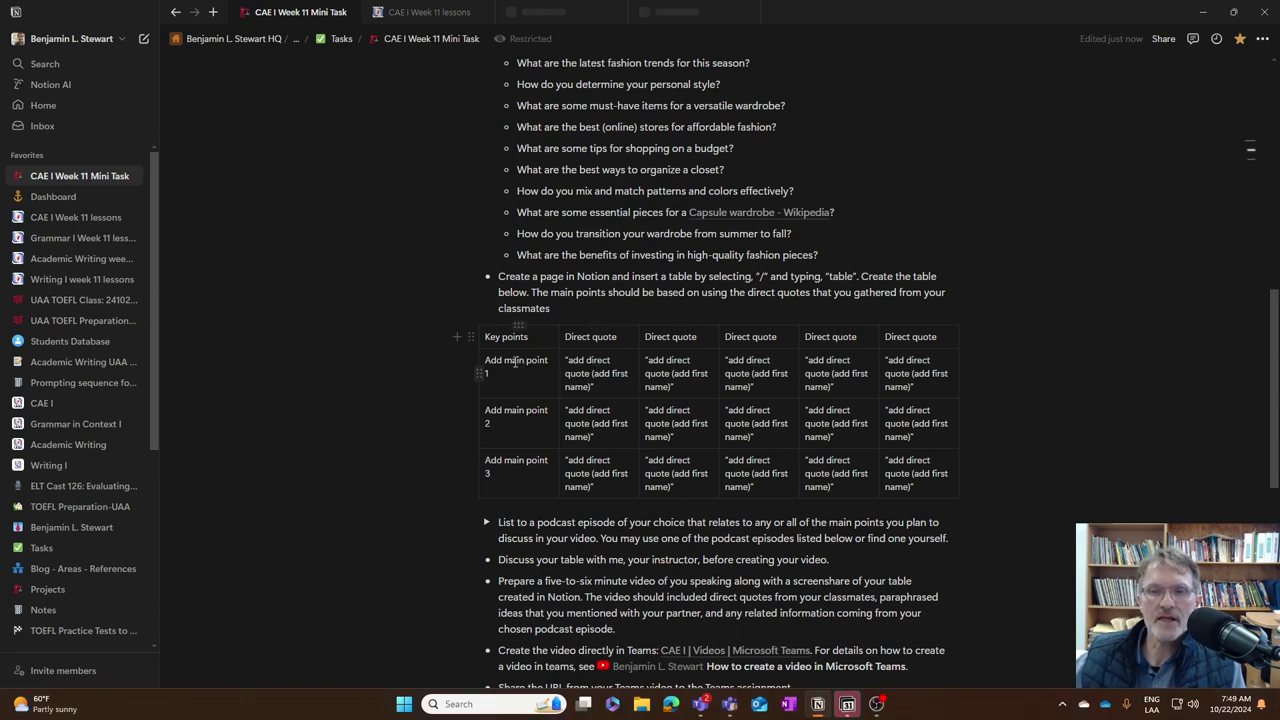
left_click_drag(486, 360, 548, 362)
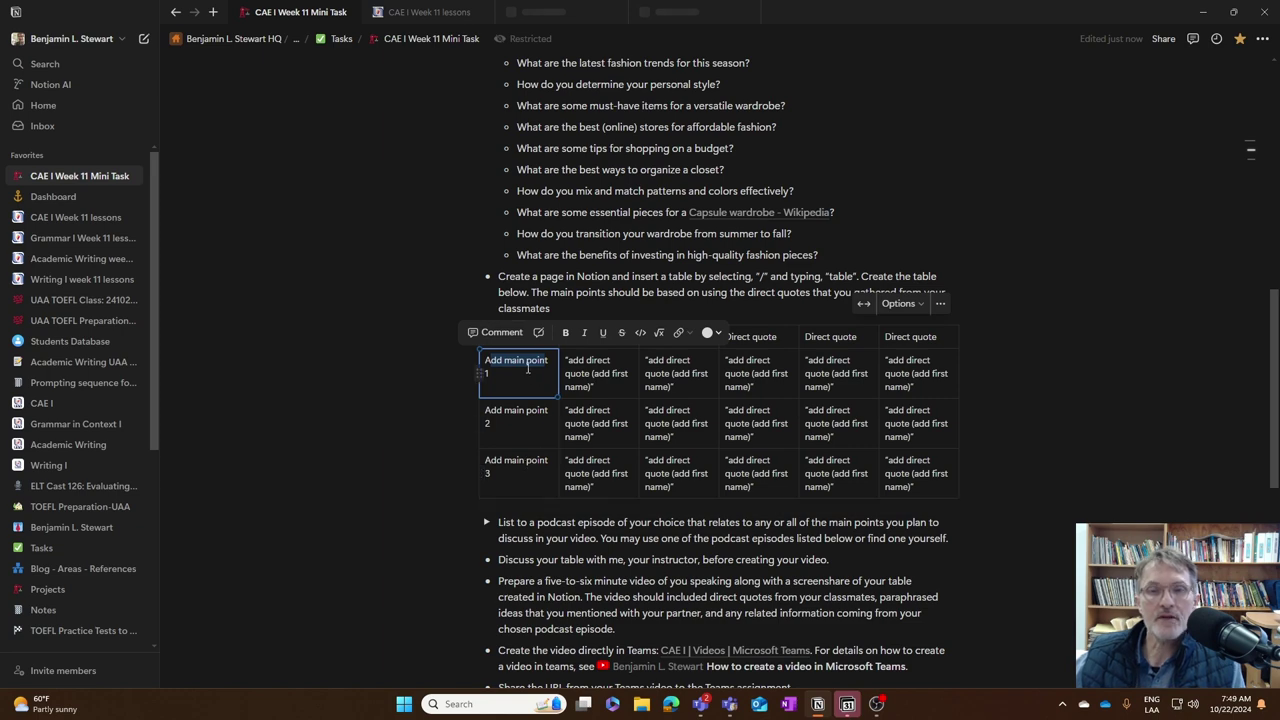
scroll(598, 200, "up", 2)
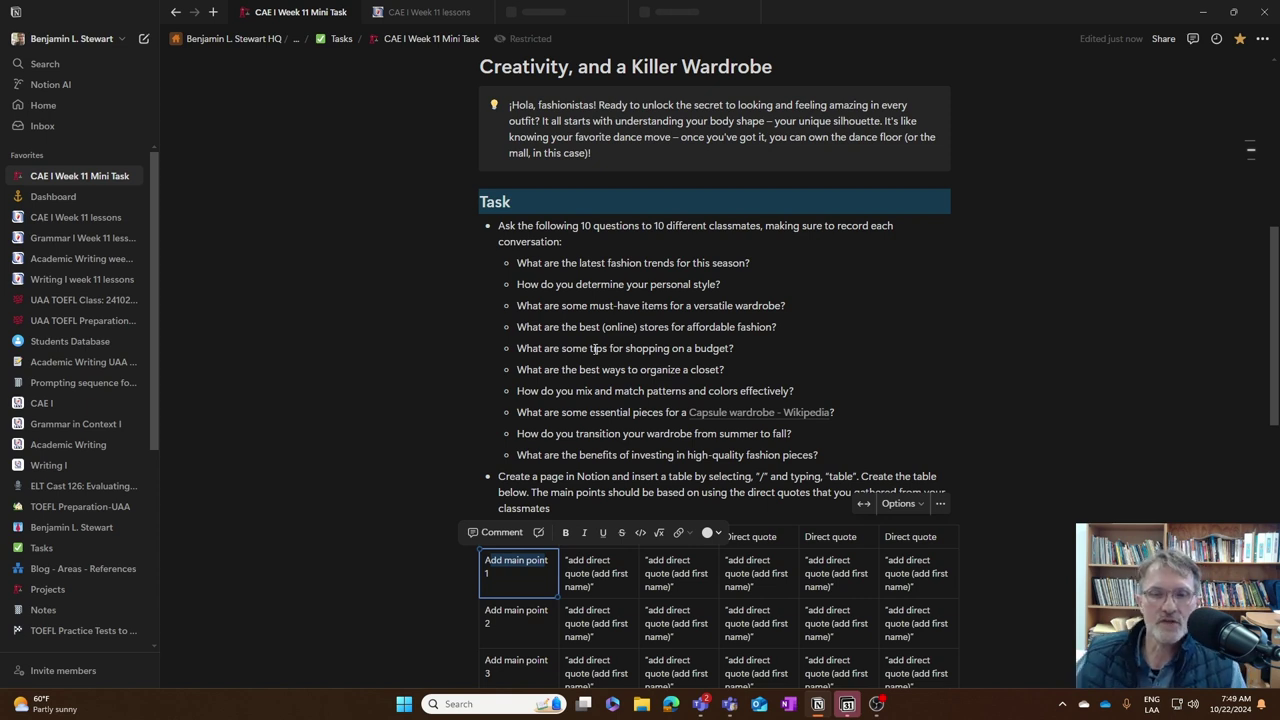
scroll(627, 388, "down", 3)
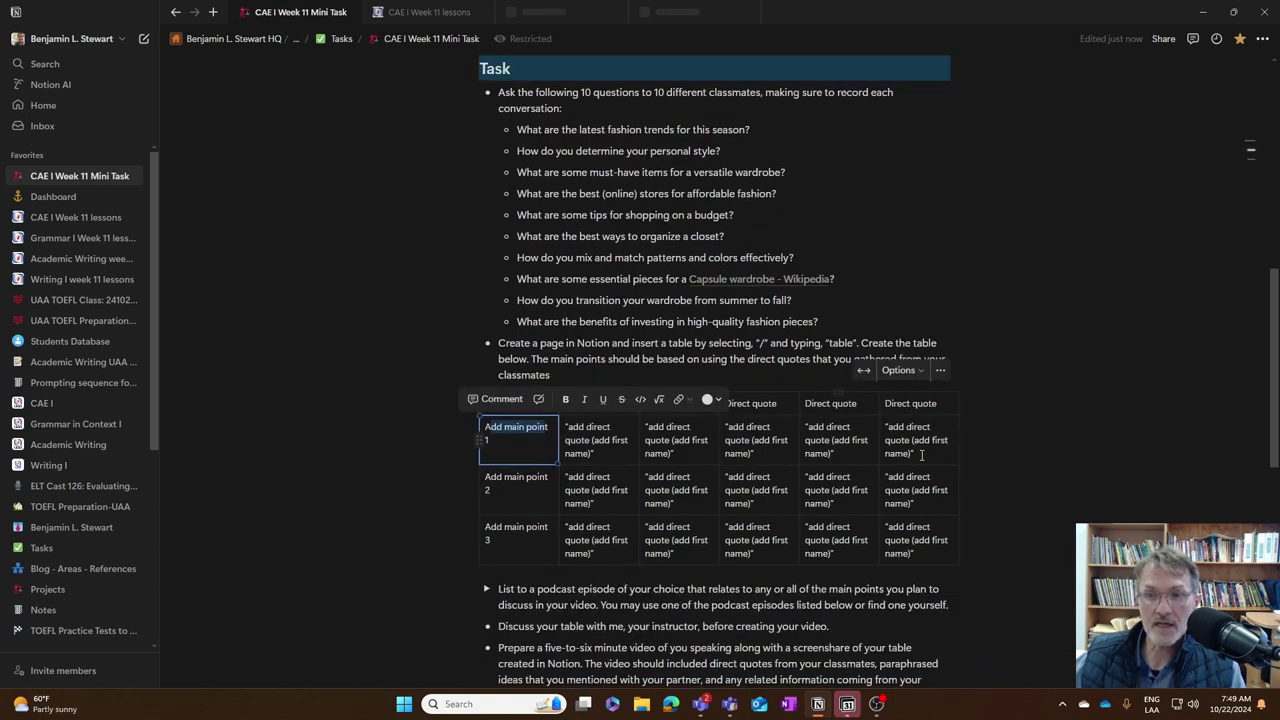
left_click(608, 442)
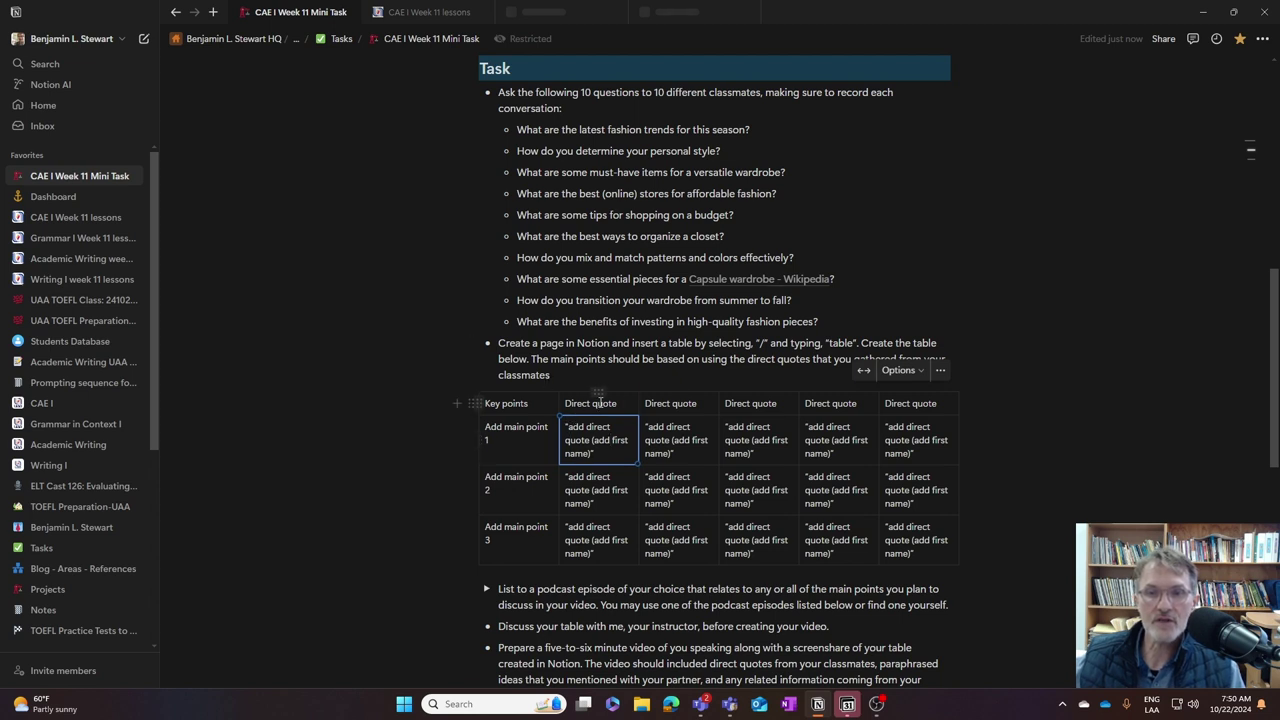
left_click_drag(568, 428, 590, 445)
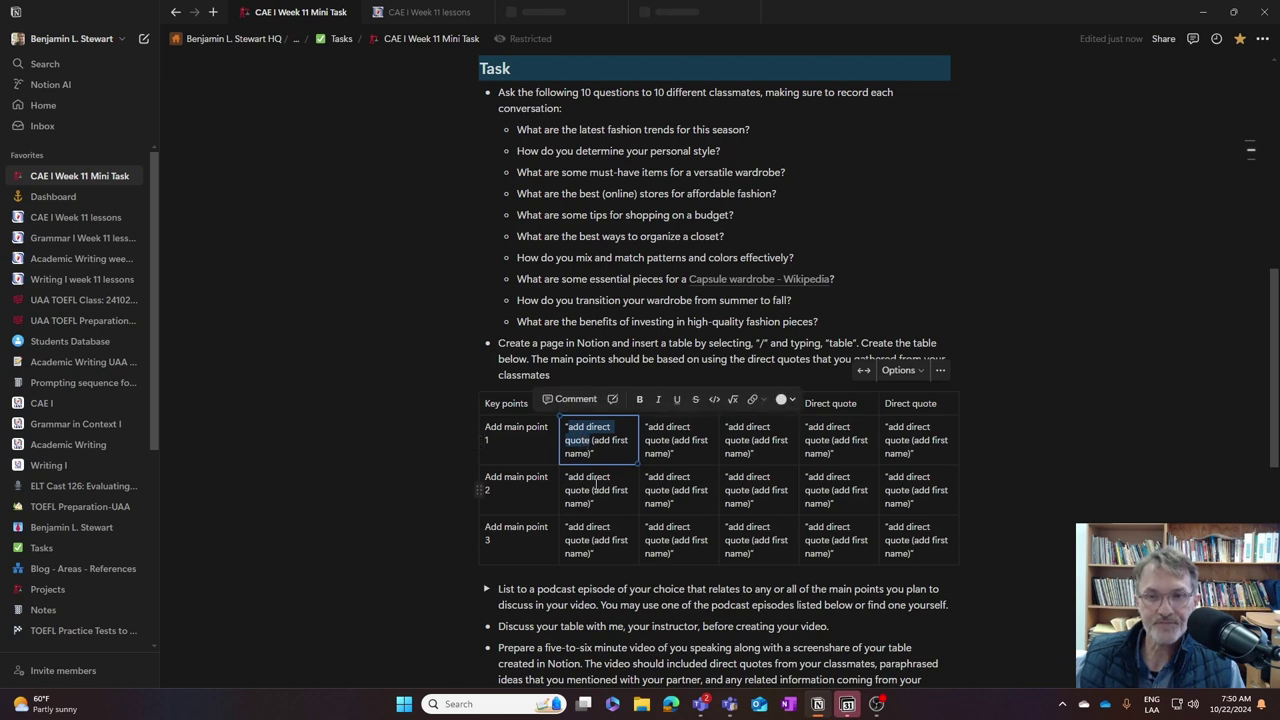
left_click(595, 441)
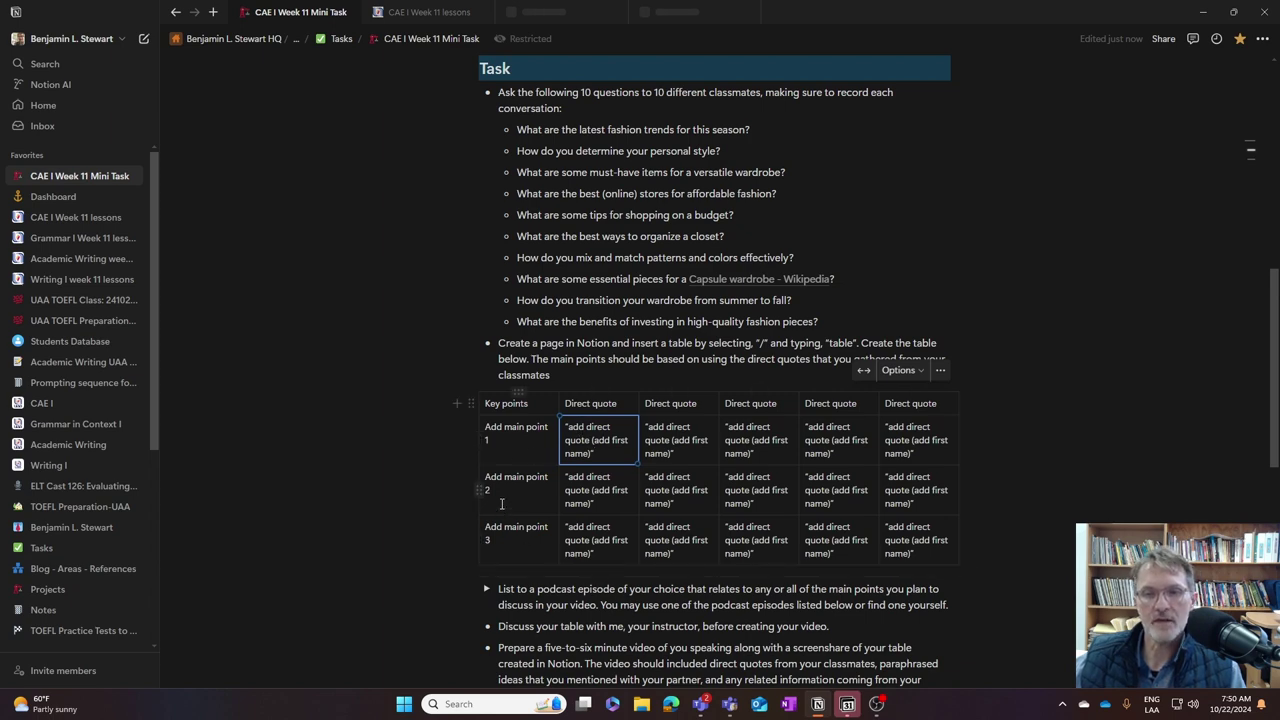
Step: Expand the 'List to a podcast episode' toggle to show the six suggested episodes and their discussion questions
scroll(502, 504, "down", 2)
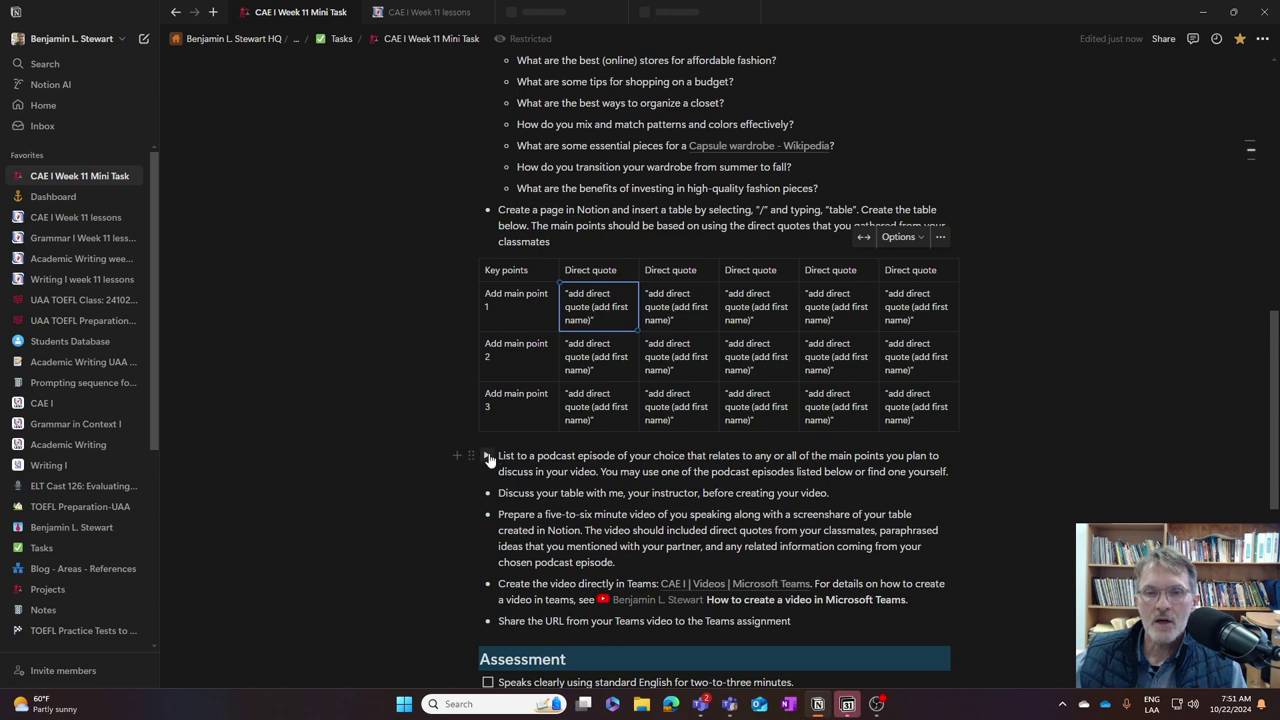
left_click(486, 456)
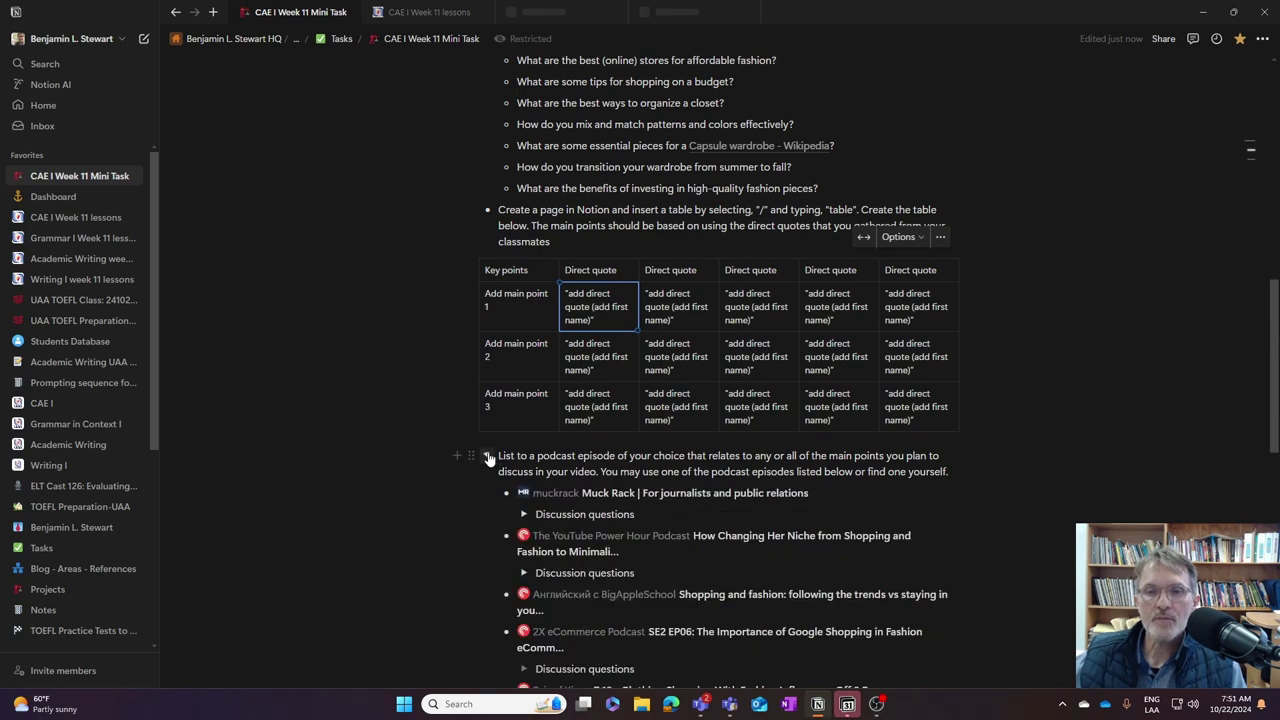
scroll(548, 485, "down", 2)
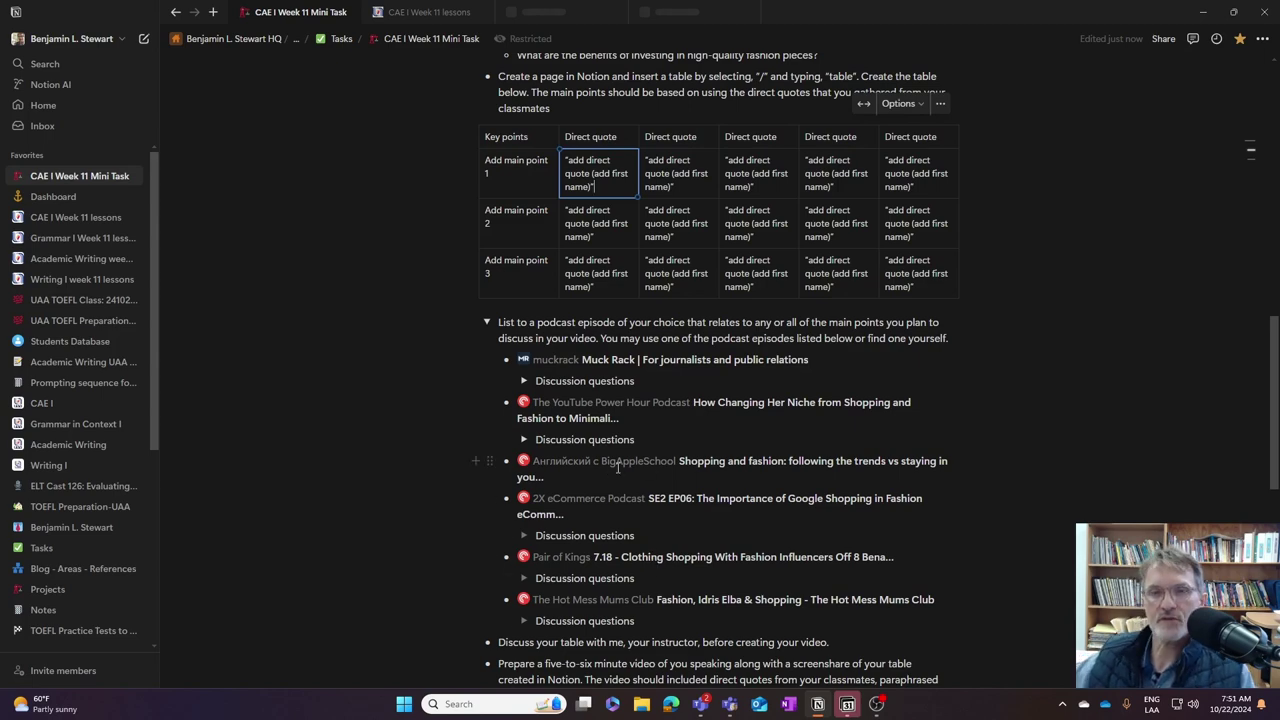
scroll(614, 449, "up", 1)
scroll(614, 449, "up", 2)
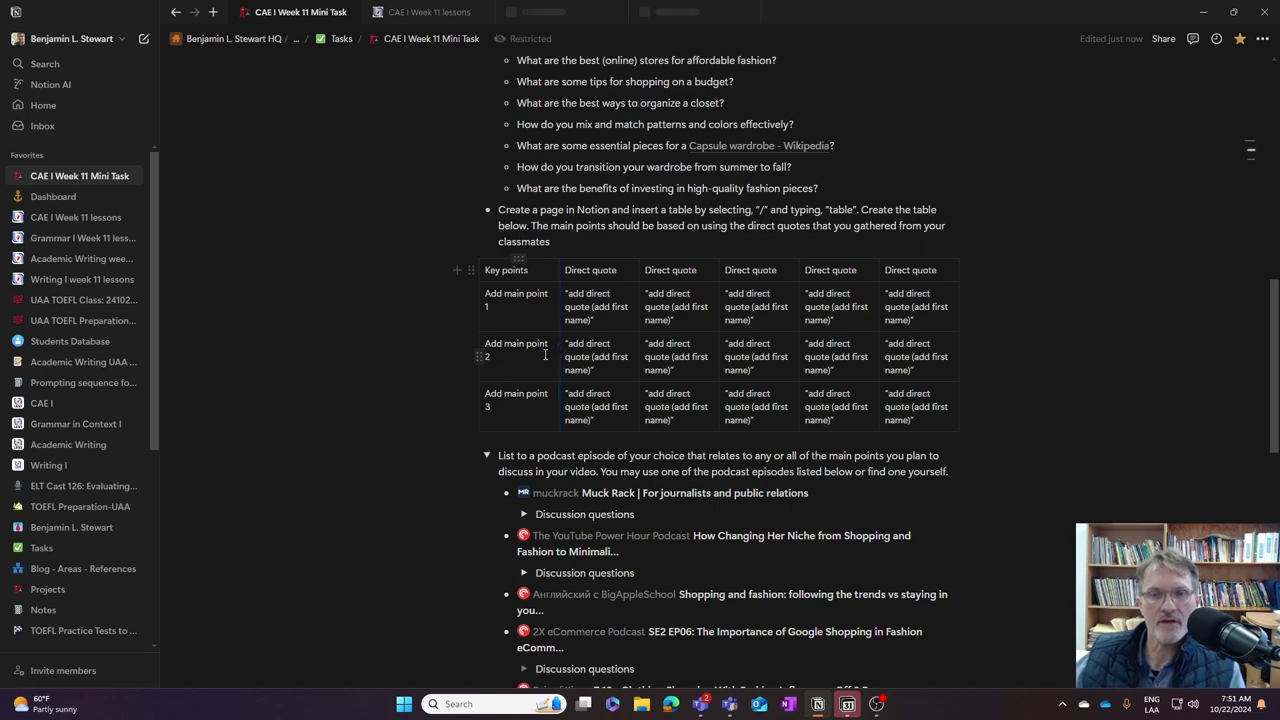
scroll(545, 354, "down", 3)
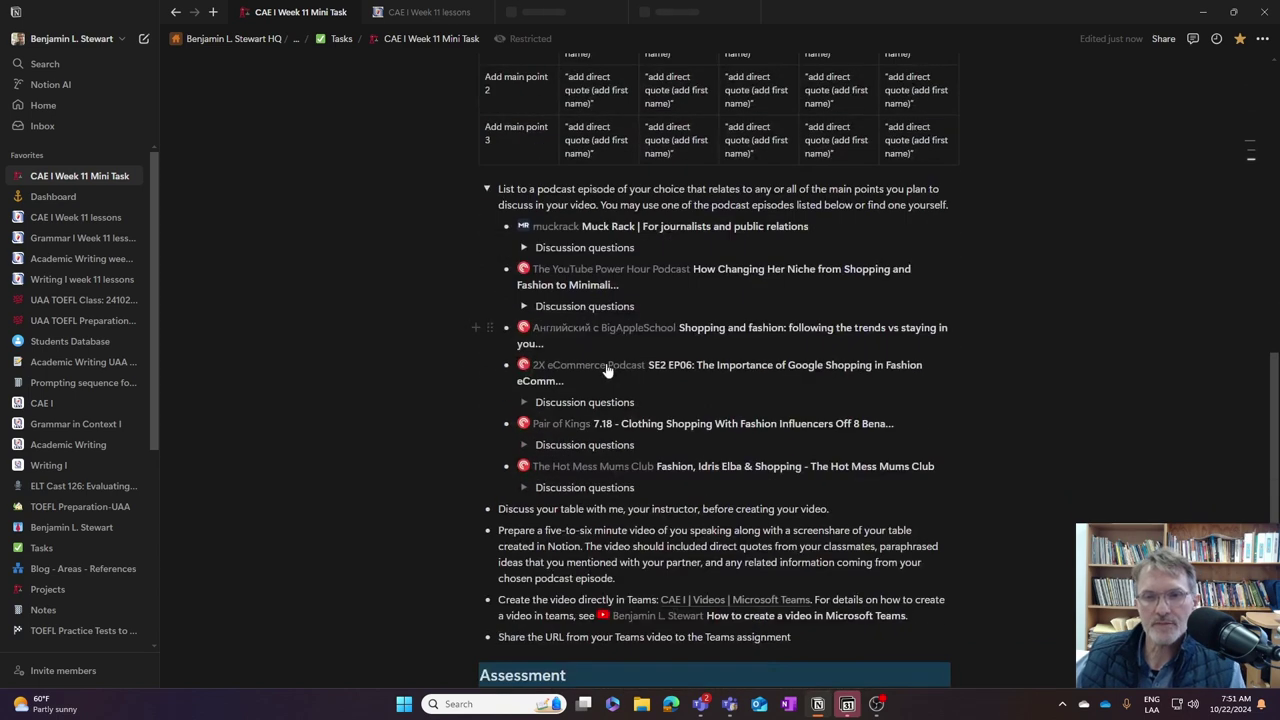
Step: Fold away the podcast episode list so the video-creation and Teams URL steps show below the quote table
left_click(486, 190)
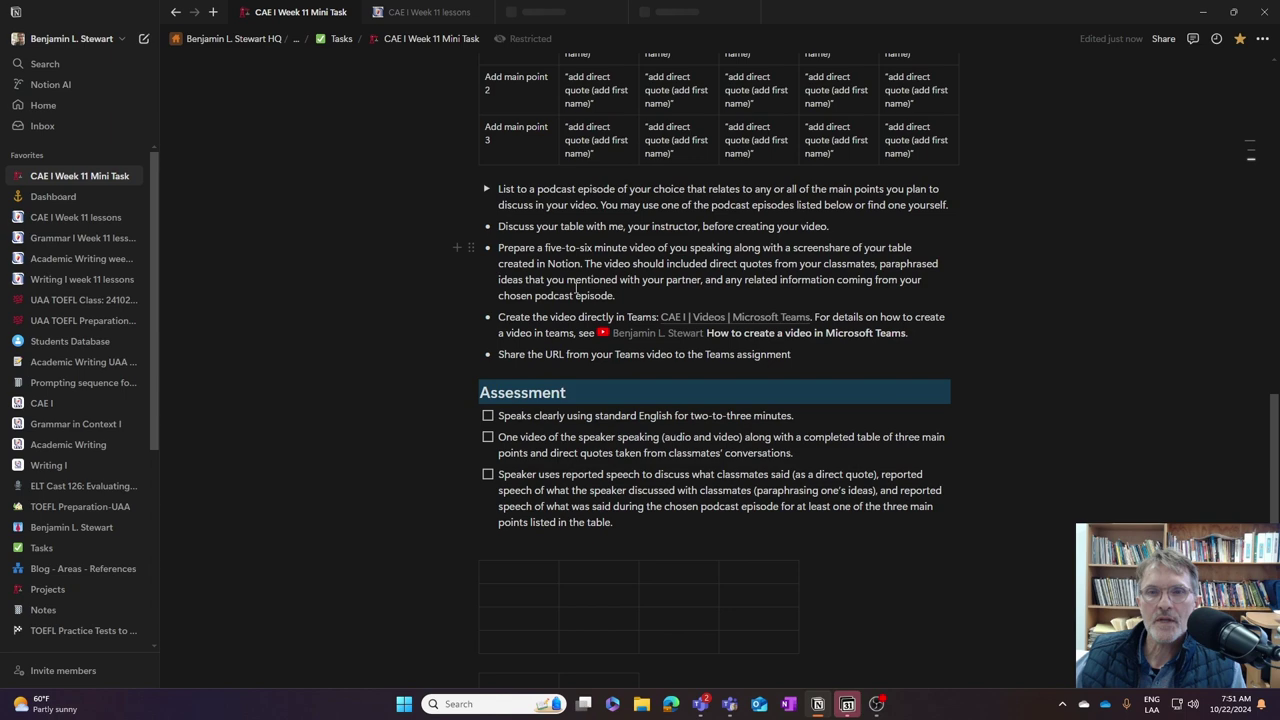
scroll(576, 288, "up", 2)
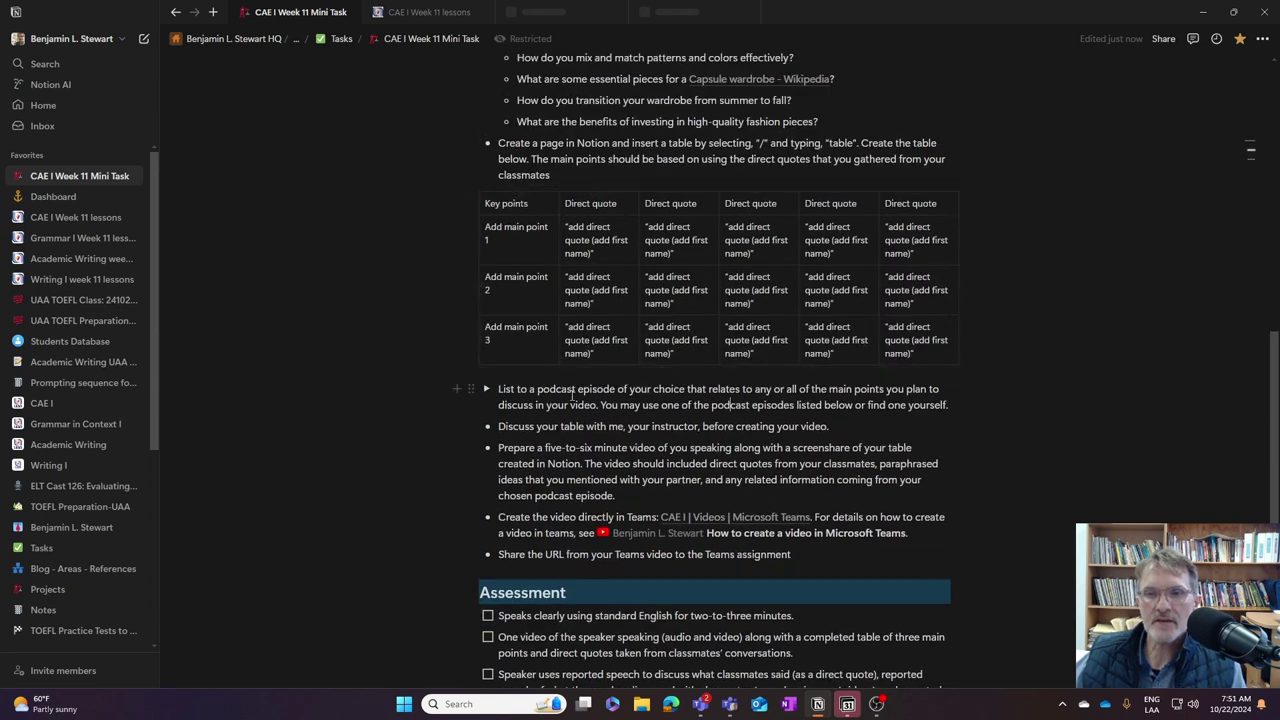
mouse_move(497, 391)
left_mouse_down()
mouse_move(540, 395)
mouse_move(497, 392)
left_mouse_up()
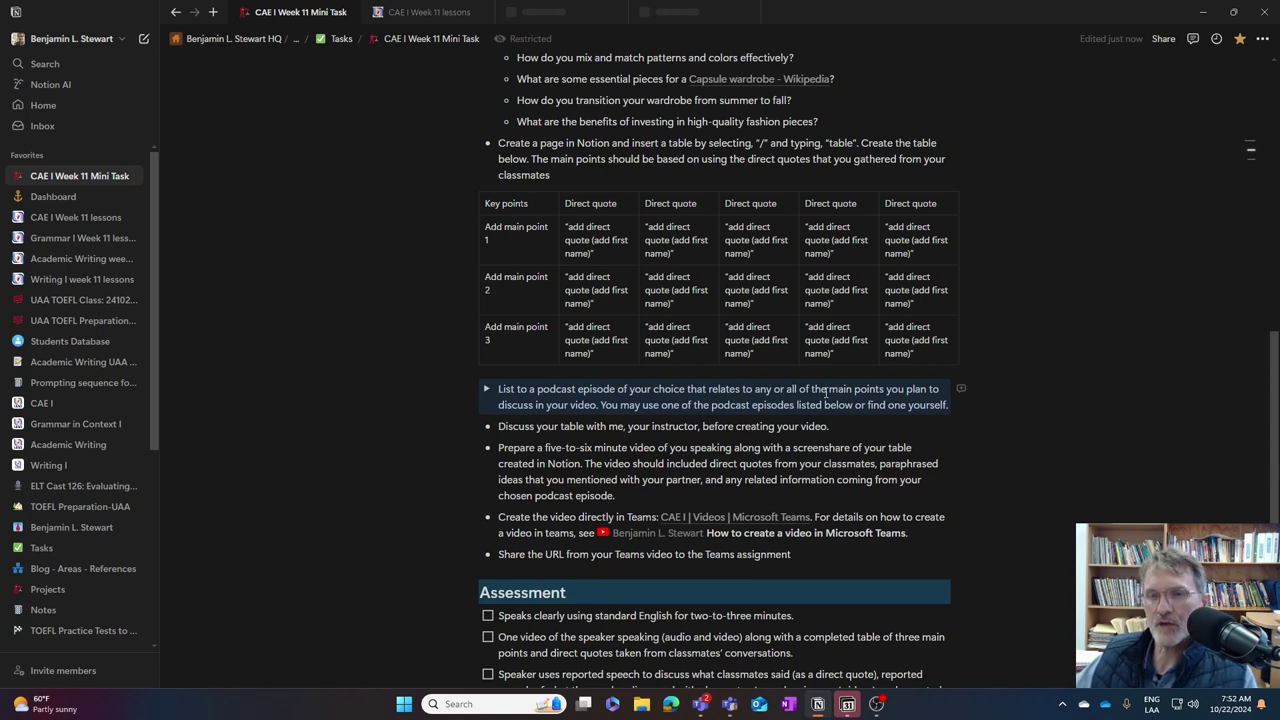
left_click(362, 423)
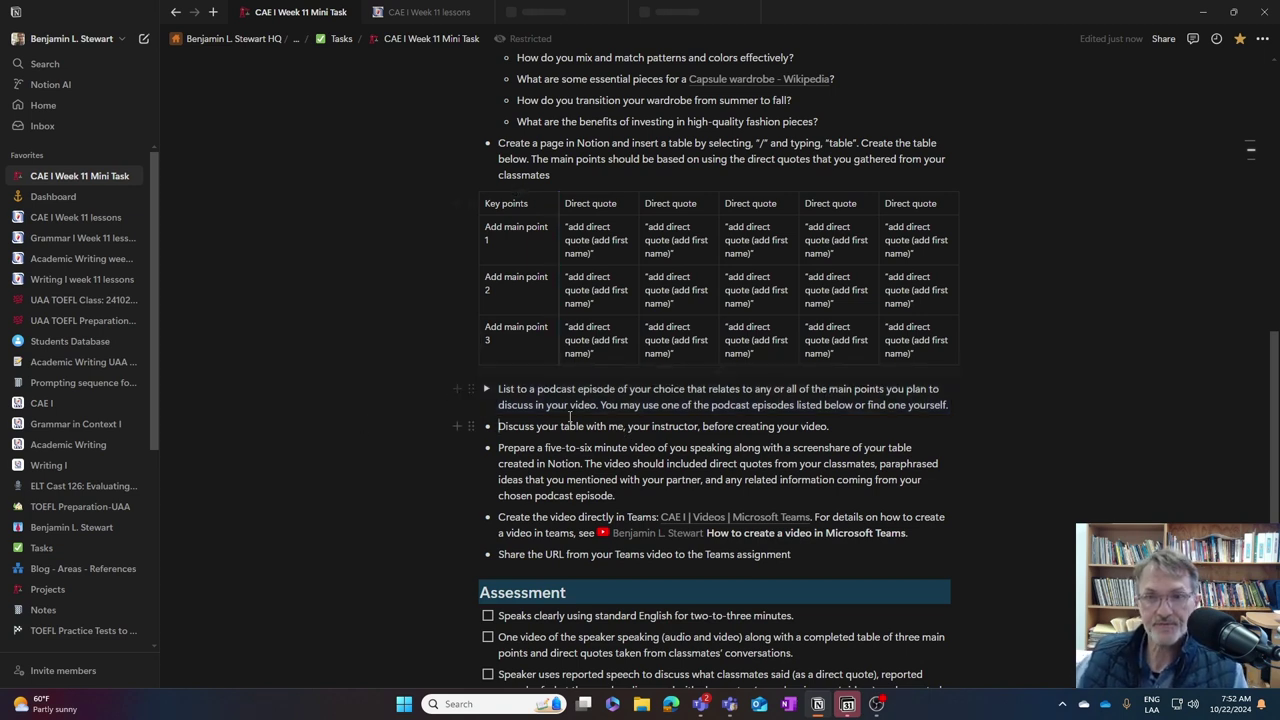
scroll(565, 432, "down", 1)
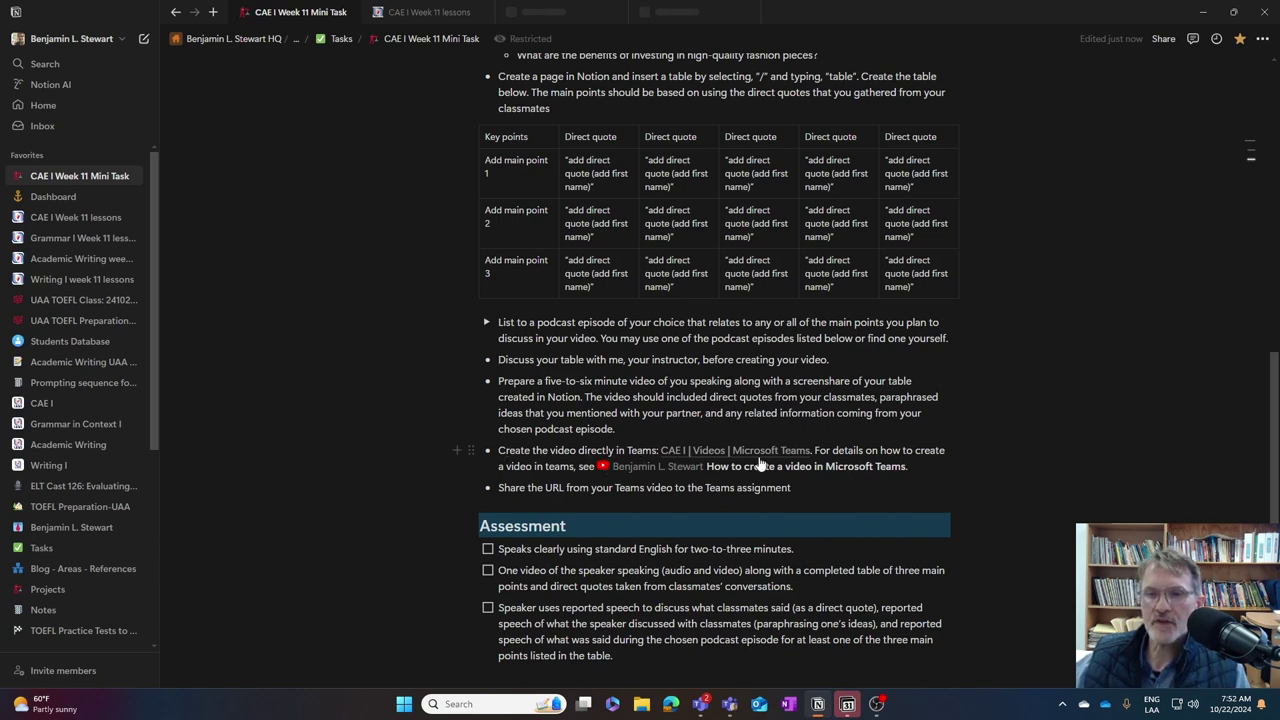
mouse_move(778, 458)
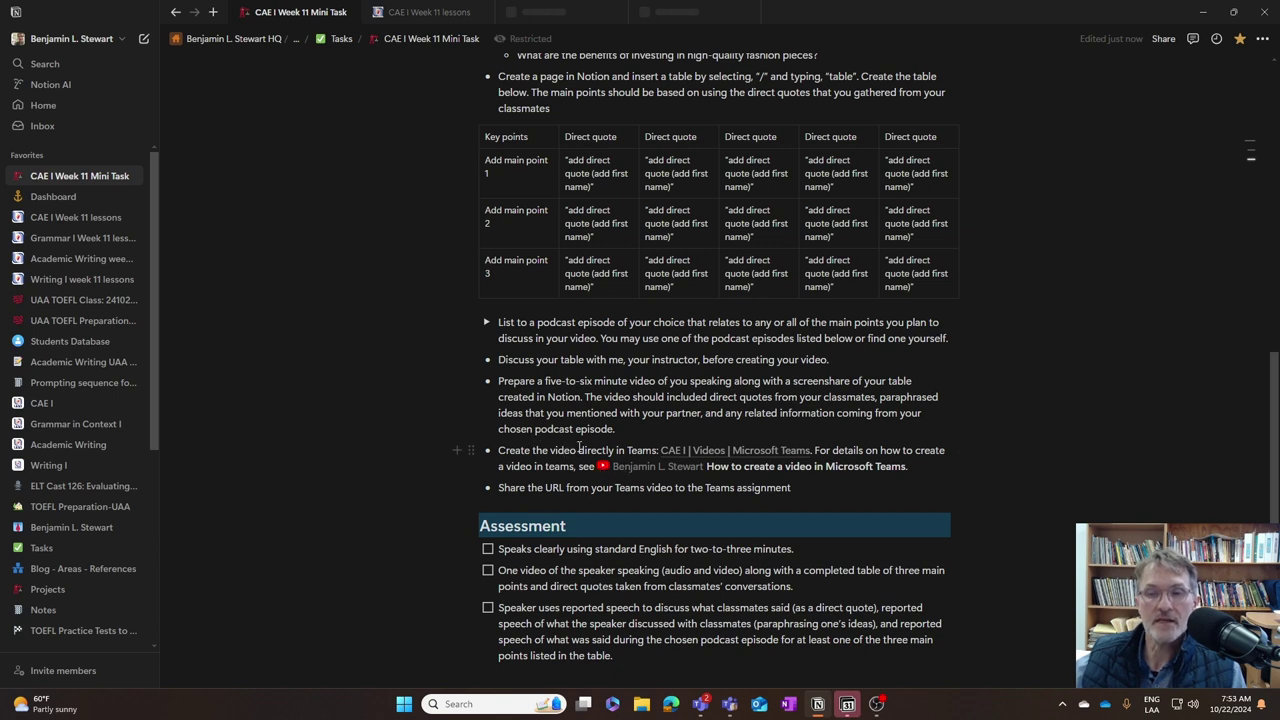
left_click(540, 487)
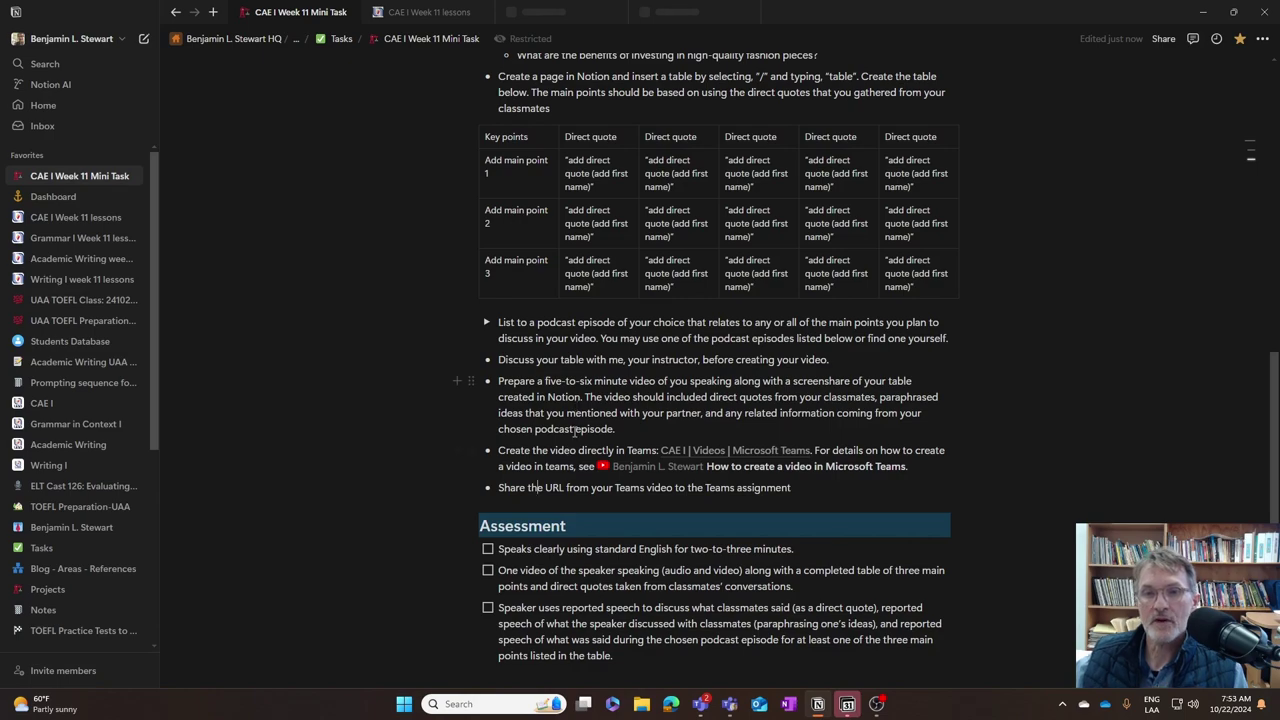
scroll(459, 420, "up", 5)
scroll(459, 398, "up", 4)
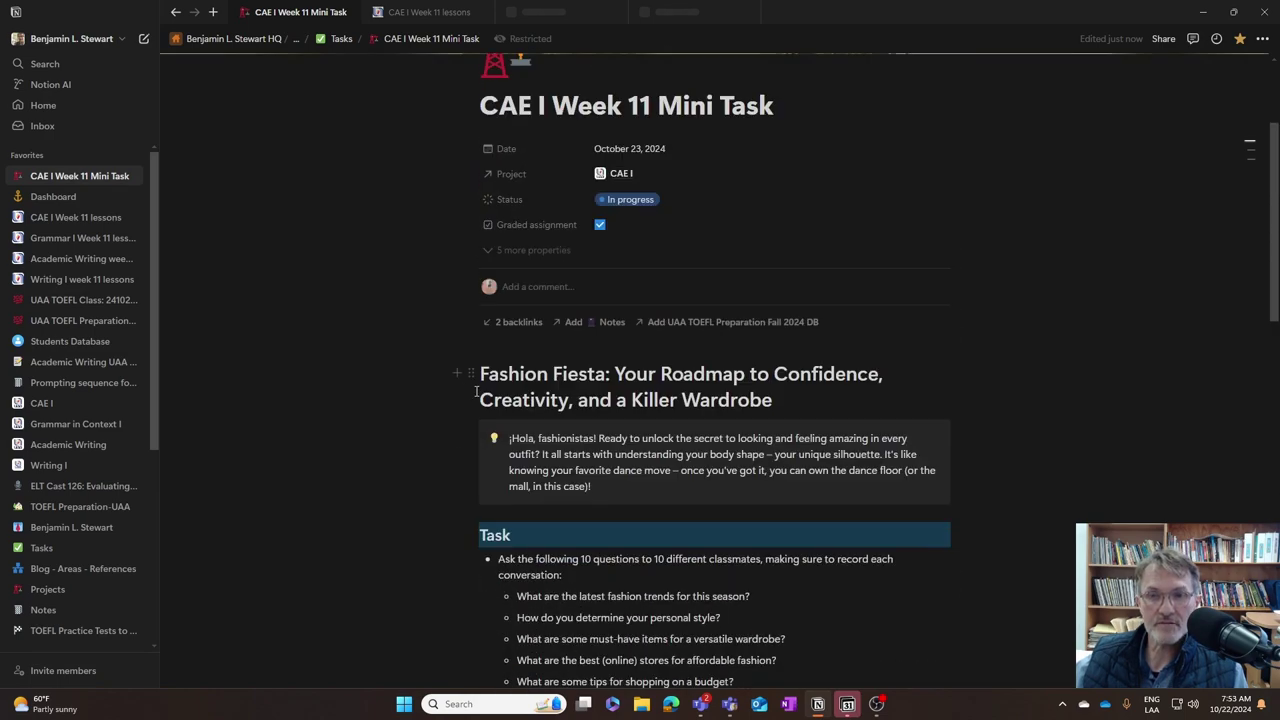
scroll(445, 478, "down", 5)
scroll(440, 476, "down", 4)
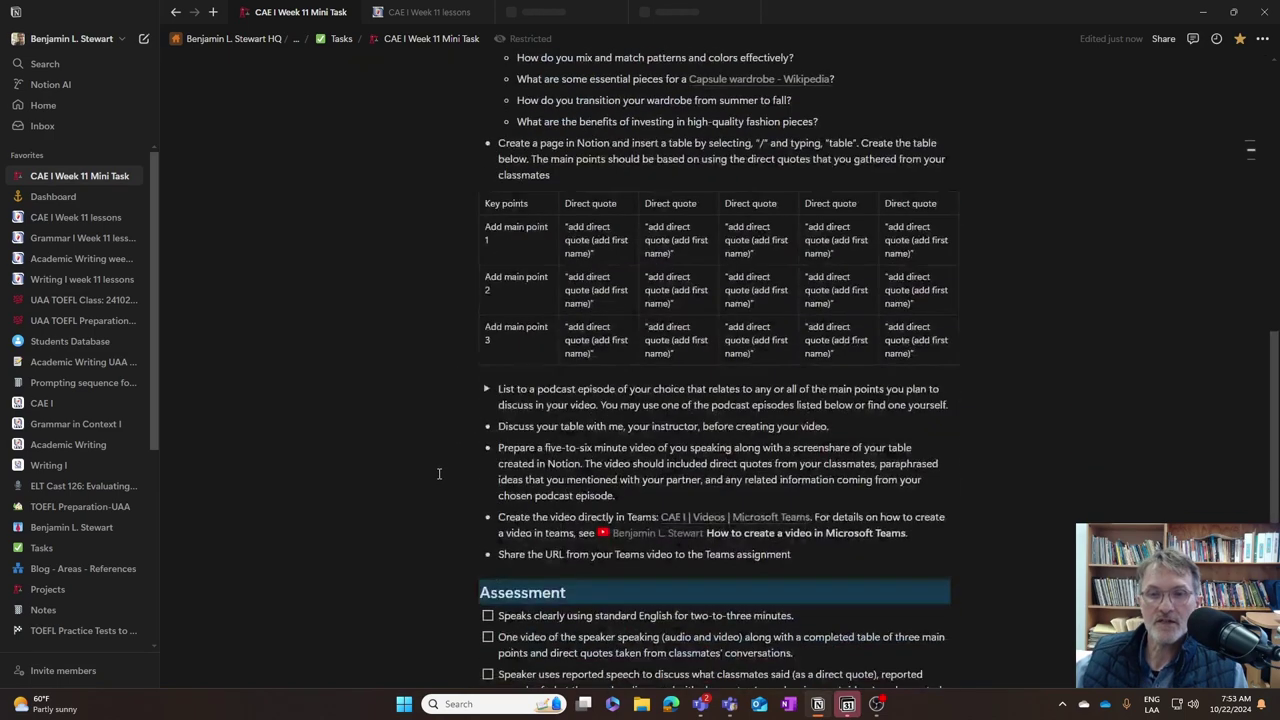